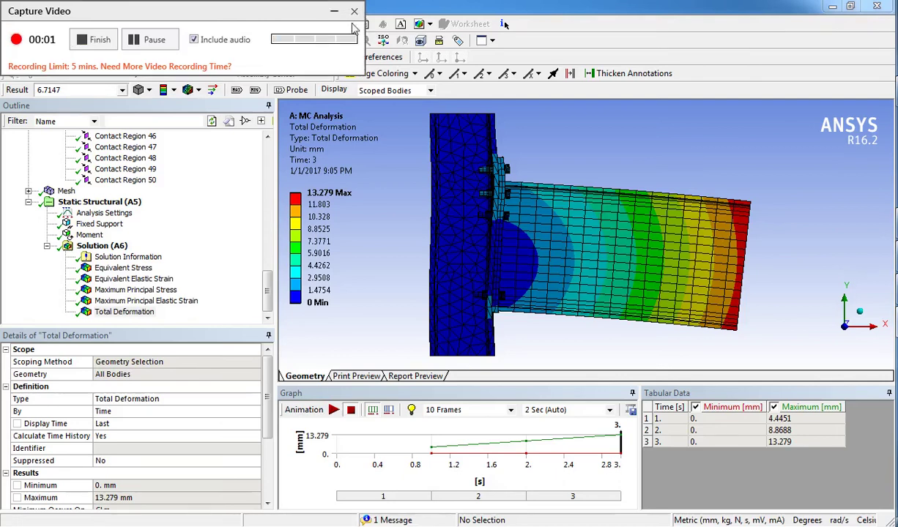
Zoom and orbit to an angled isometric close-up of model A's deformed connection.
click(334, 11)
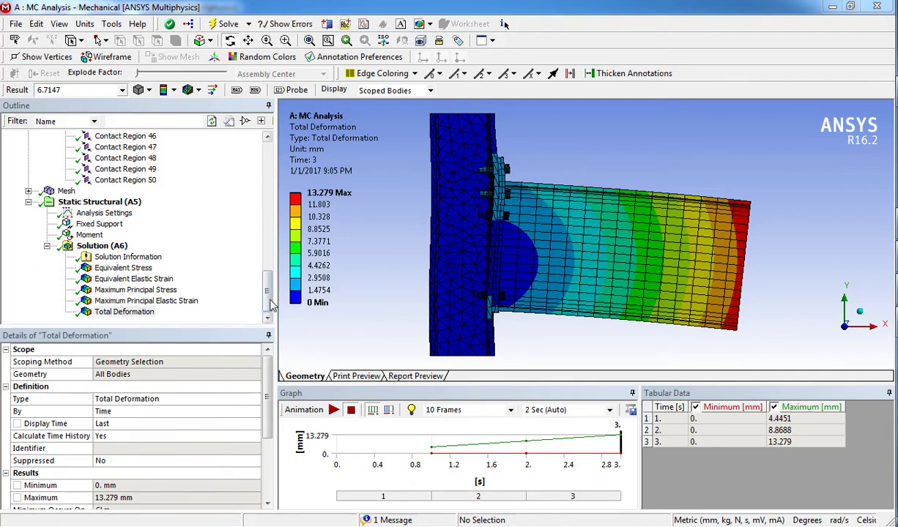
click(860, 311)
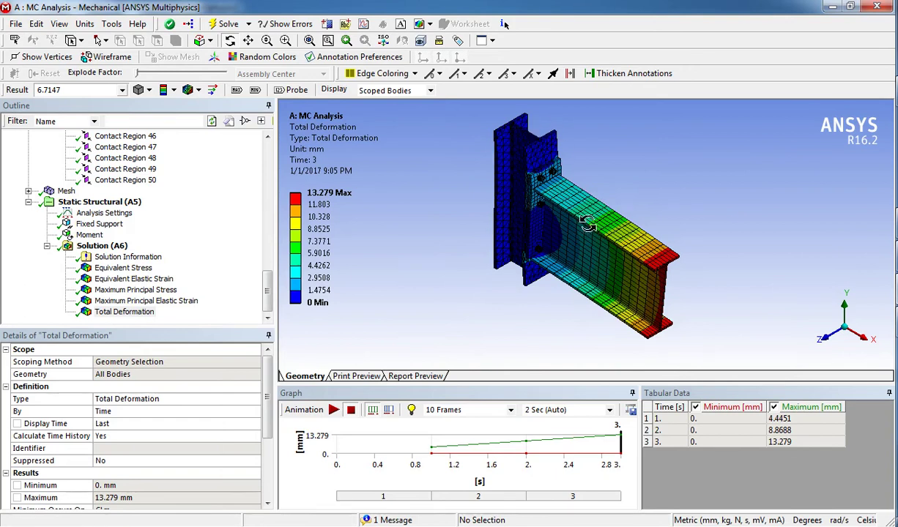
scroll(576, 208, up, 2)
scroll(579, 223, up, 2)
scroll(583, 236, up, 2)
mouse_move(583, 236)
mouse_down()
mouse_move(532, 223)
mouse_move(557, 231)
mouse_move(554, 249)
mouse_move(557, 231)
mouse_move(627, 232)
mouse_up()
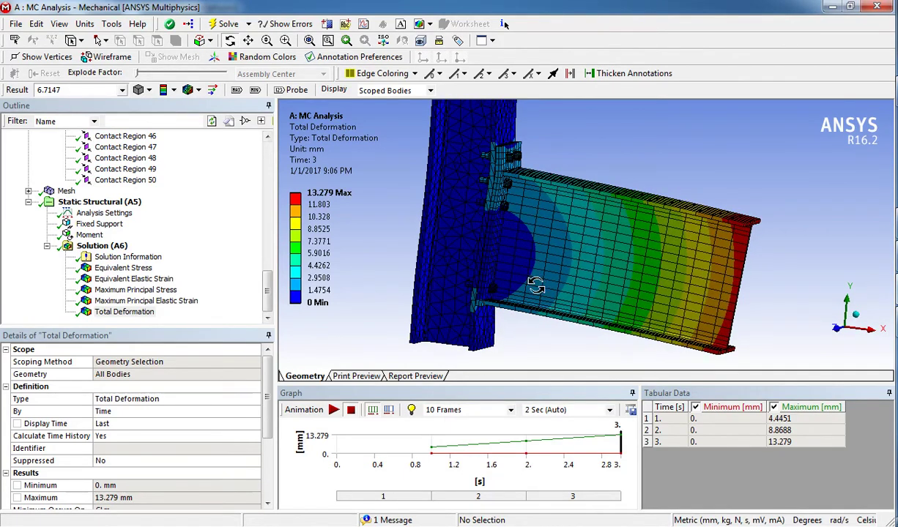
drag(513, 297, 485, 285)
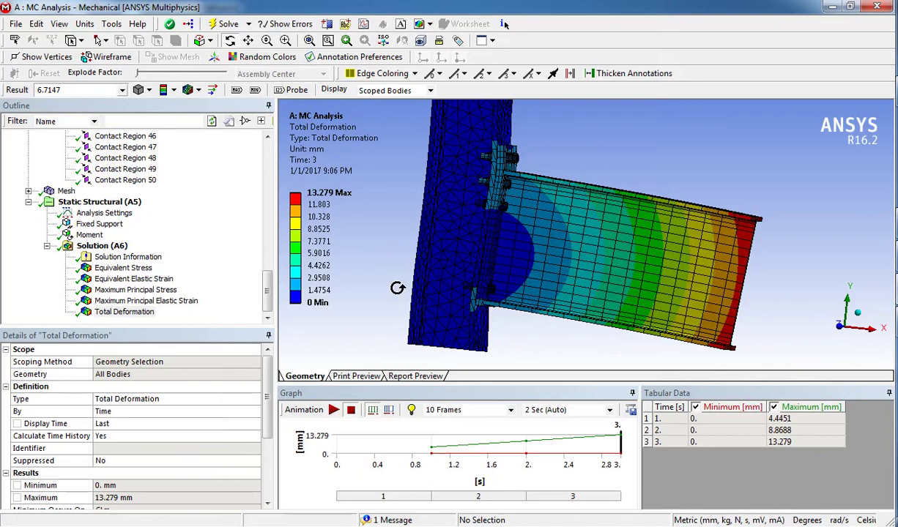
Inspect model A's fixed support from isometric and top views, then its -9e+8 N·mm moment.
click(115, 227)
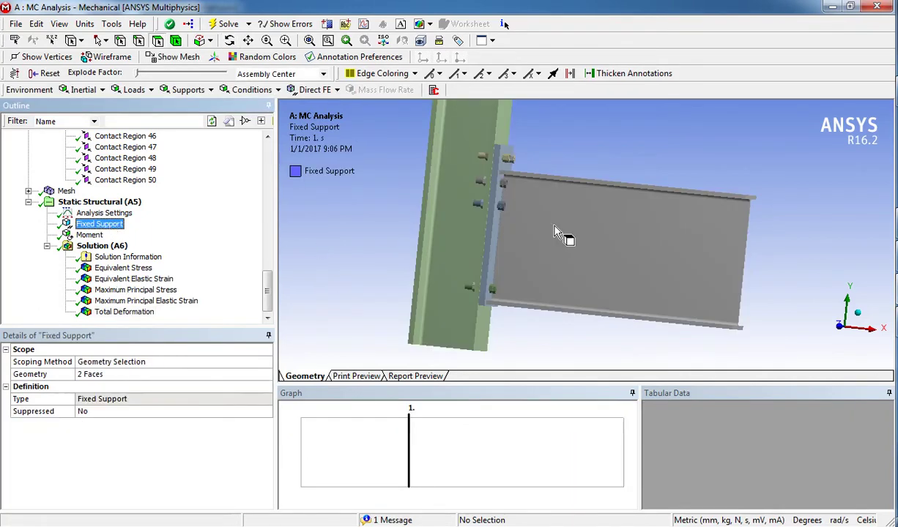
click(858, 313)
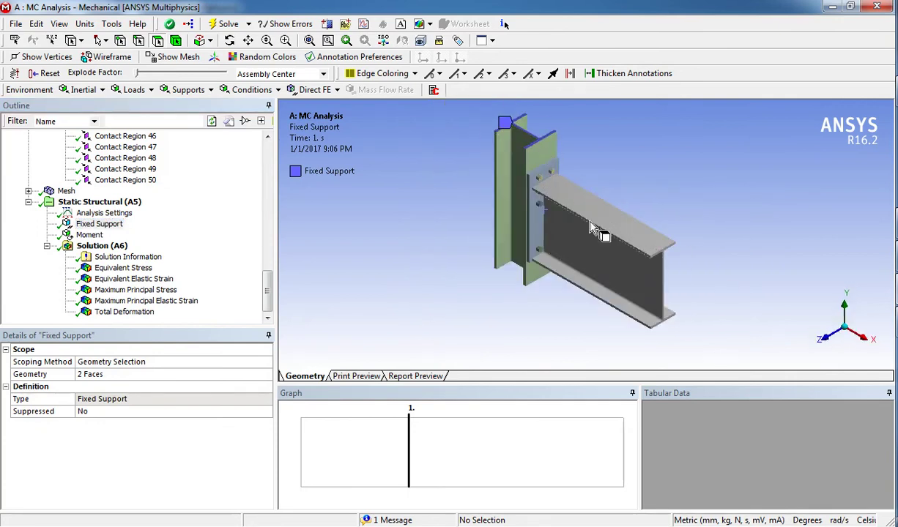
click(852, 354)
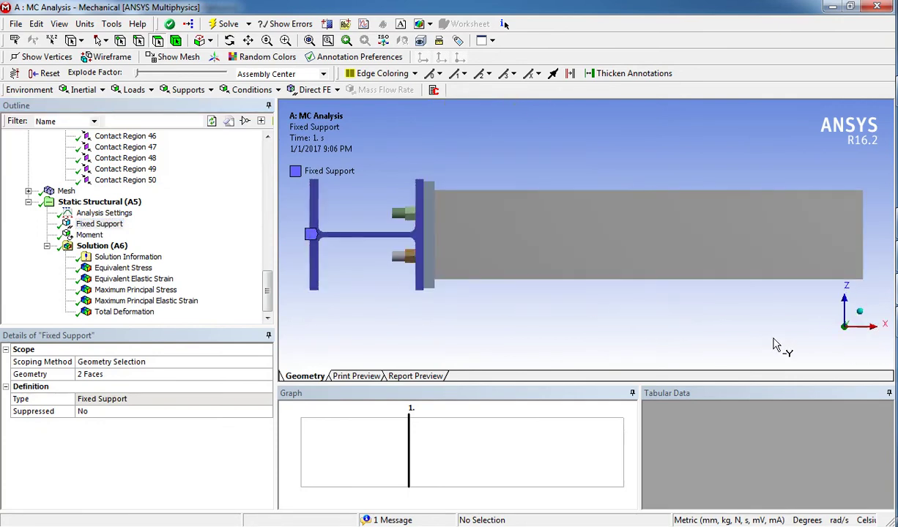
click(863, 315)
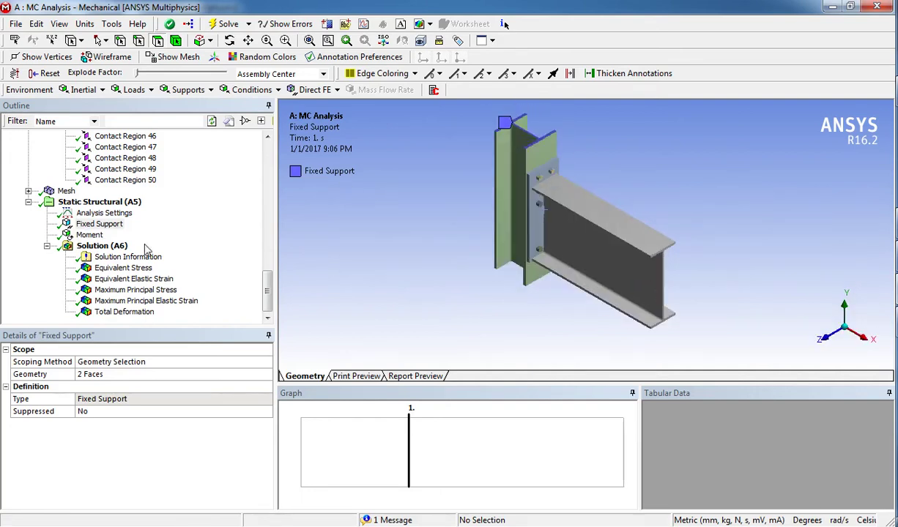
click(101, 235)
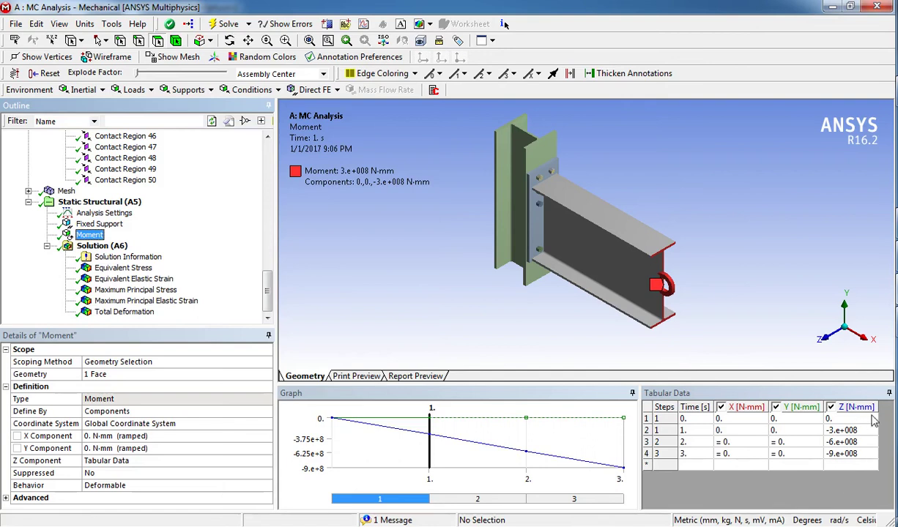
Show model A's total deformation in a front view and animate it over the load steps.
click(125, 311)
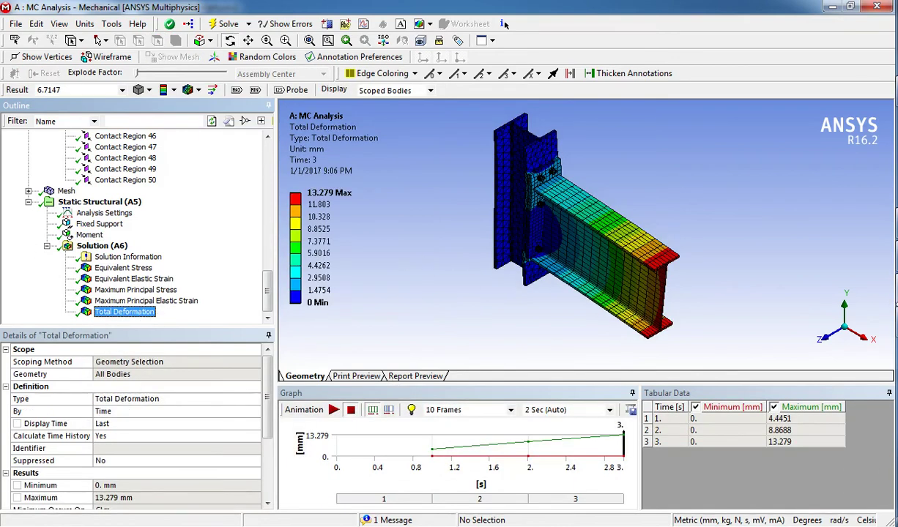
click(825, 337)
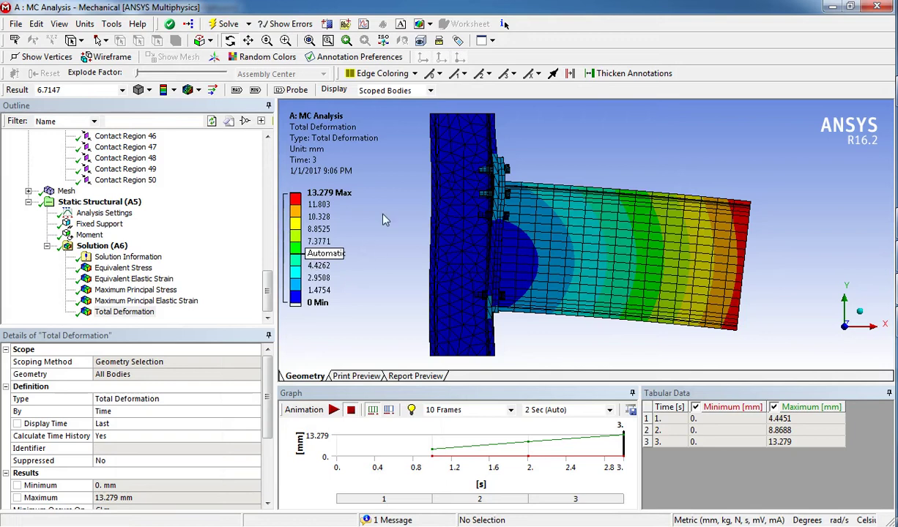
click(335, 410)
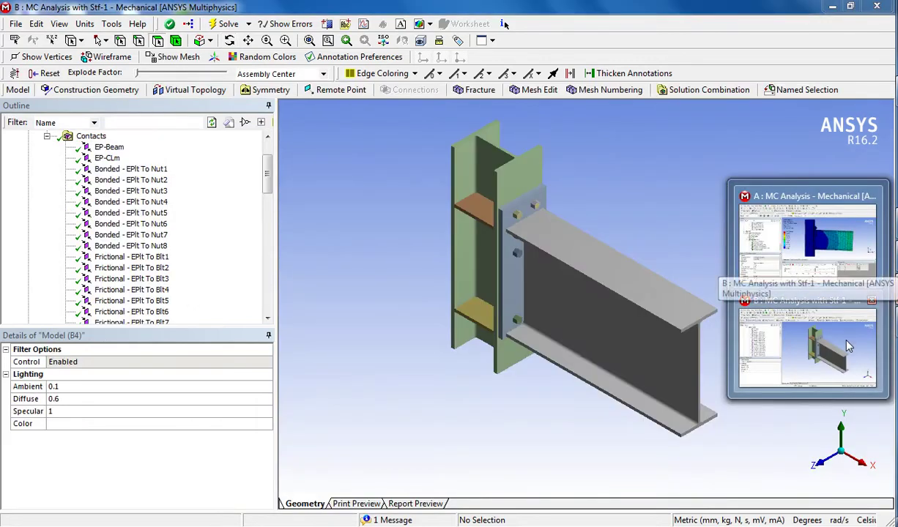
In model B, check the fixed support and -9e+8 N·mm moment, then display its mesh.
click(849, 346)
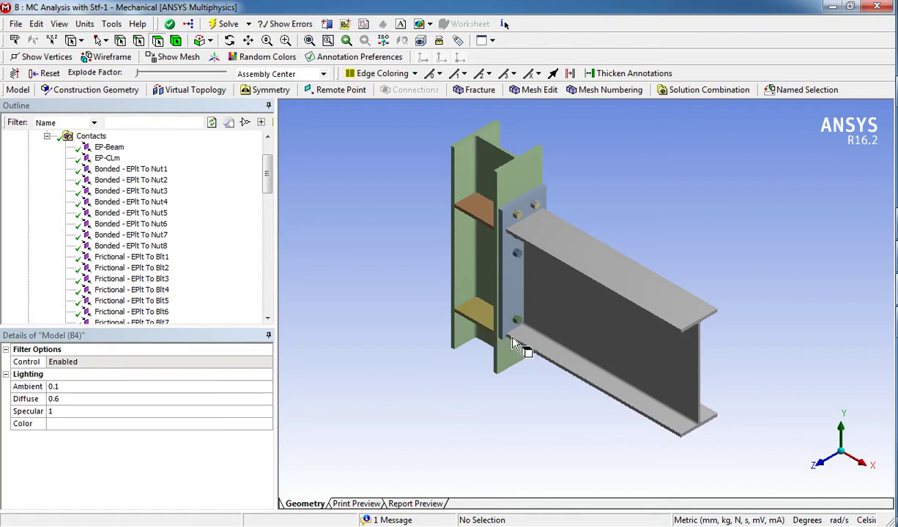
drag(266, 172, 266, 297)
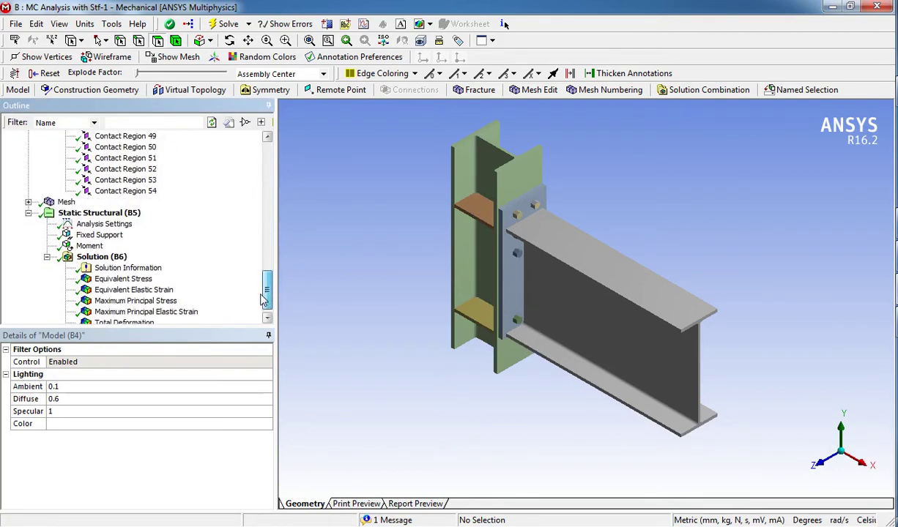
click(96, 235)
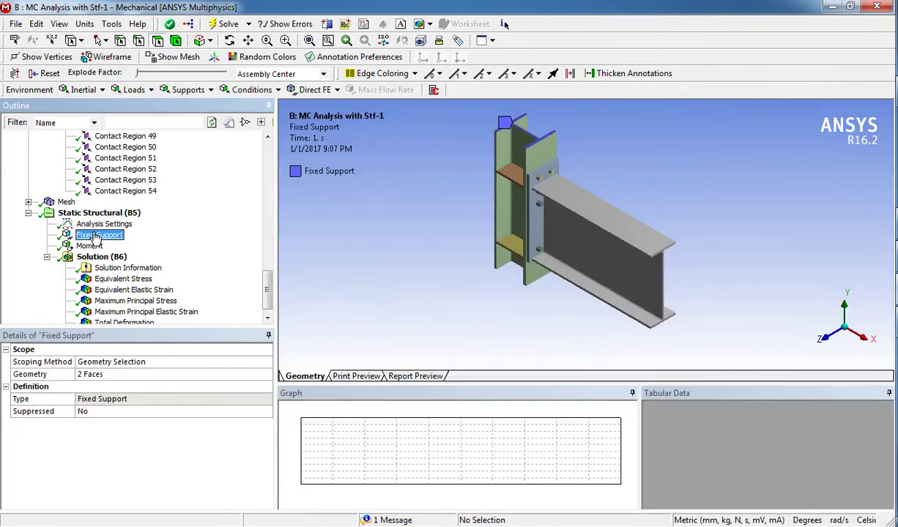
click(92, 246)
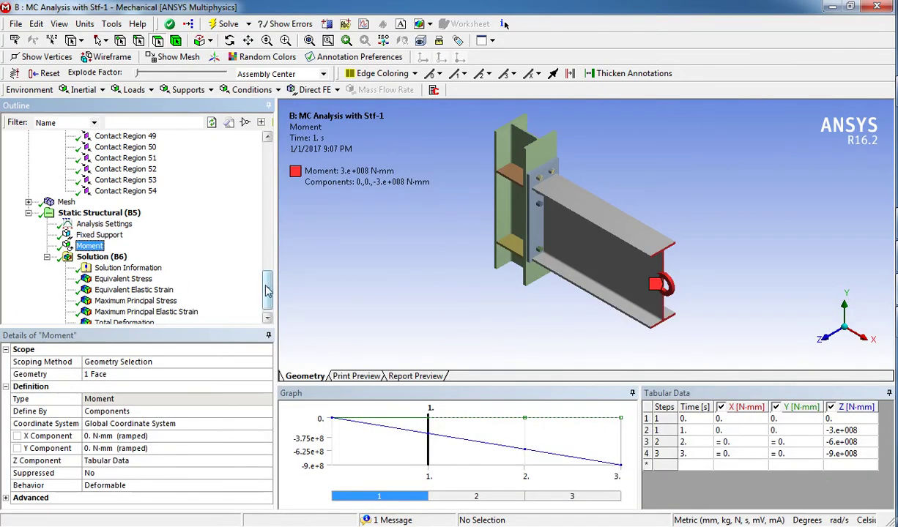
scroll(267, 292, down, 1)
click(67, 192)
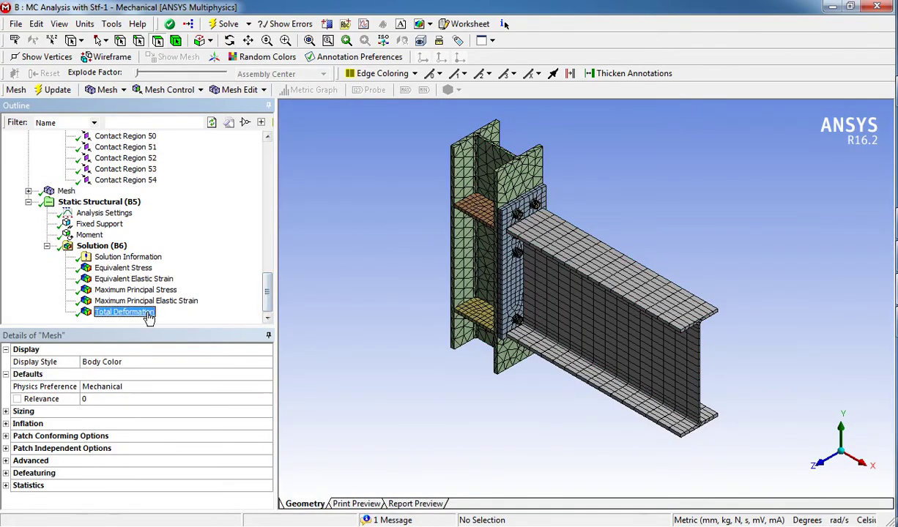
Show model B's total deformation, peaking at 11.861 mm, in a front view.
click(149, 313)
click(827, 347)
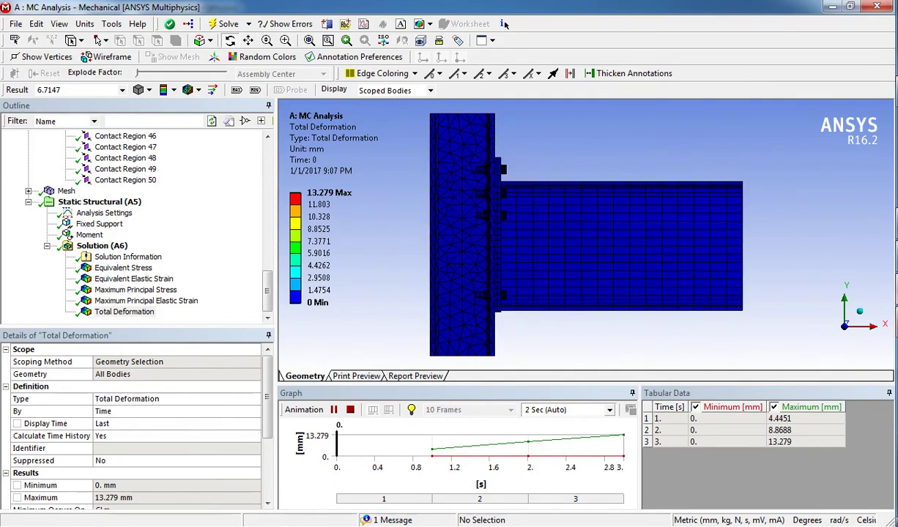
Return to model B's window and view its 11.861 mm deformation isometrically.
click(814, 329)
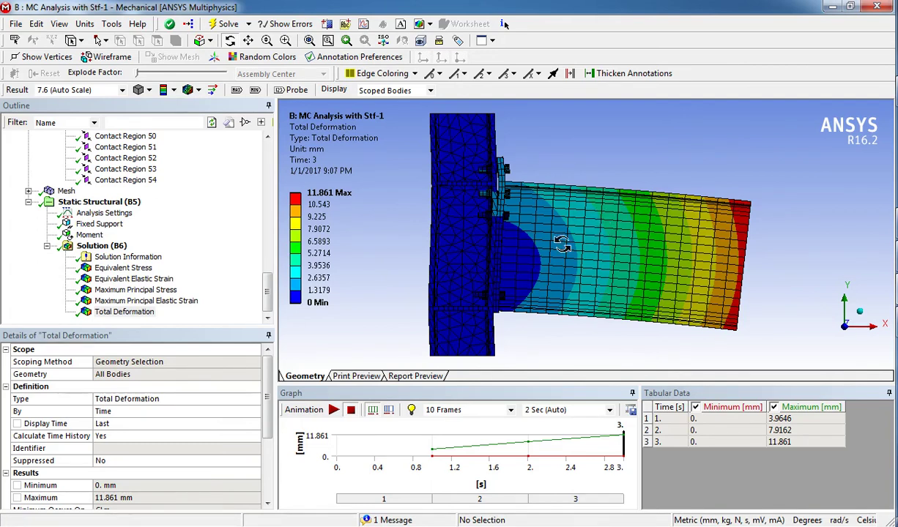
click(859, 311)
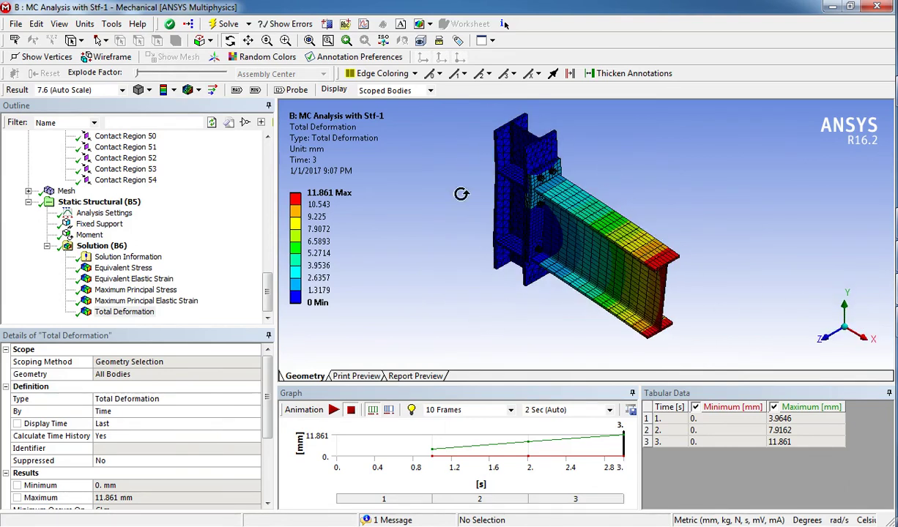